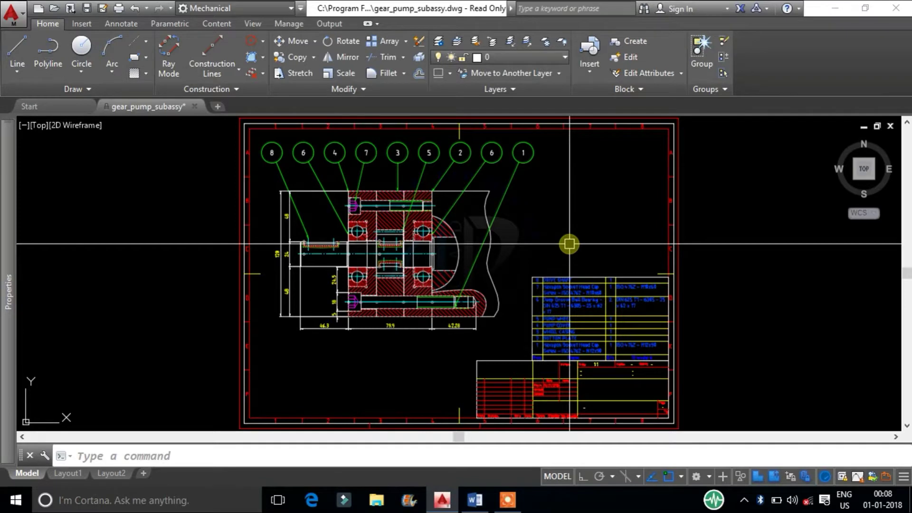
- Select balloon 1 to preview its Quick Properties palette, move the palette aside, then deselect
{"action": "mouse_move", "coordinate": [6, 285]}
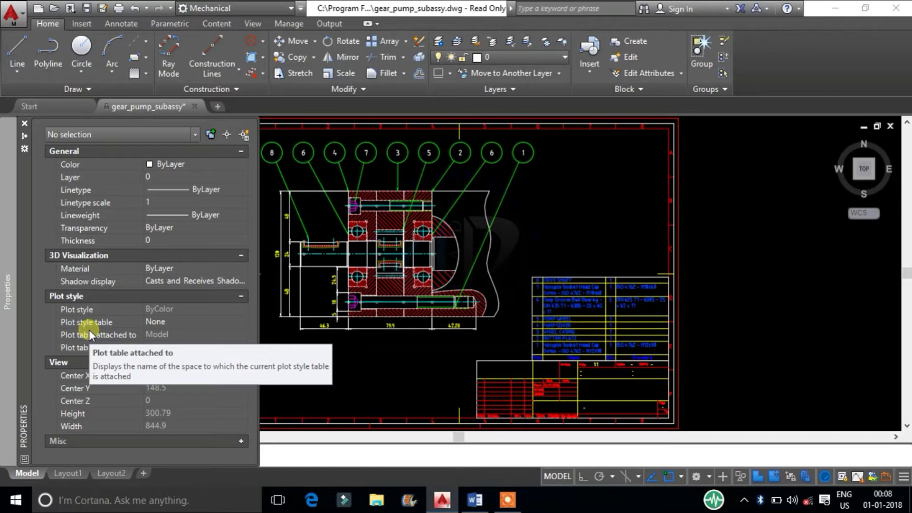
{"action": "left_click", "coordinate": [498, 207]}
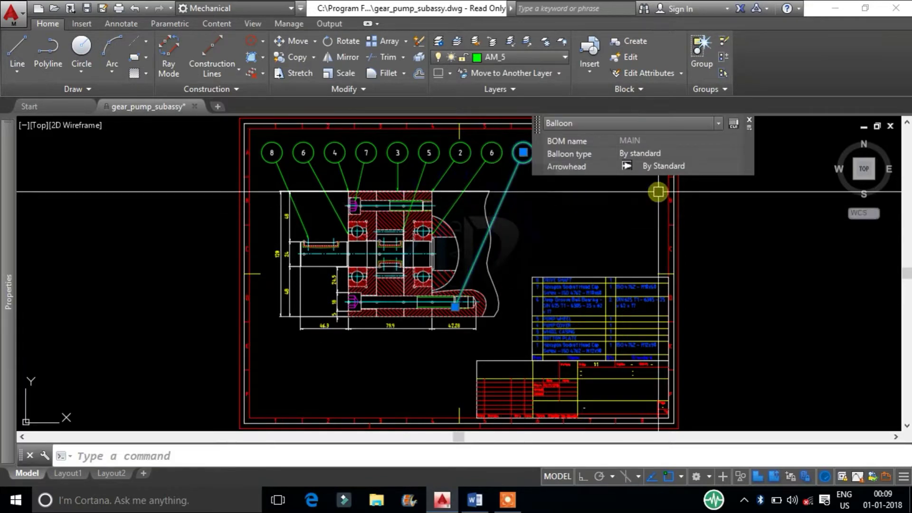
{"action": "mouse_move", "coordinate": [742, 151]}
{"action": "left_mouse_down"}
{"action": "mouse_move", "coordinate": [747, 181]}
{"action": "mouse_move", "coordinate": [621, 260]}
{"action": "mouse_move", "coordinate": [566, 281]}
{"action": "left_mouse_up"}
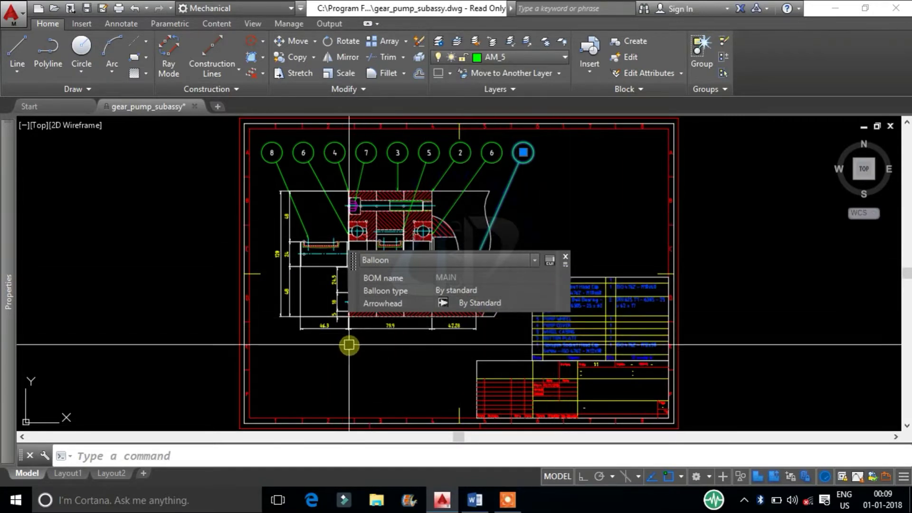
{"action": "key", "text": "Escape"}
- In Drafting Settings (DS), Quick Properties tab, toggle 'Display on selection' off and back on
{"action": "type", "text": "D"}
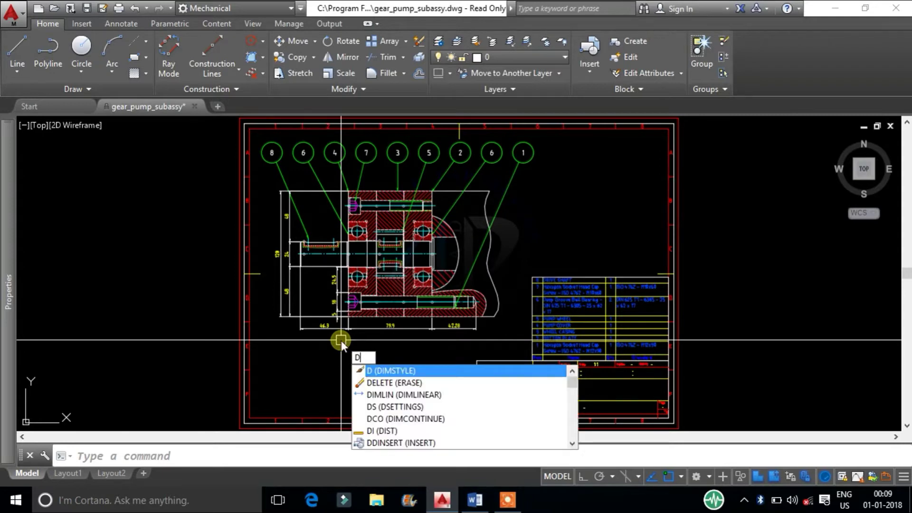
{"action": "type", "text": "S"}
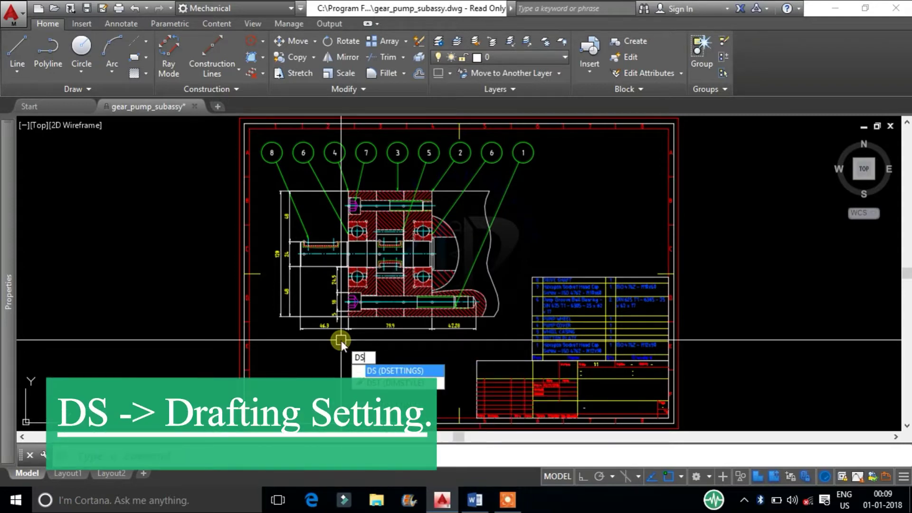
{"action": "key", "text": "Return"}
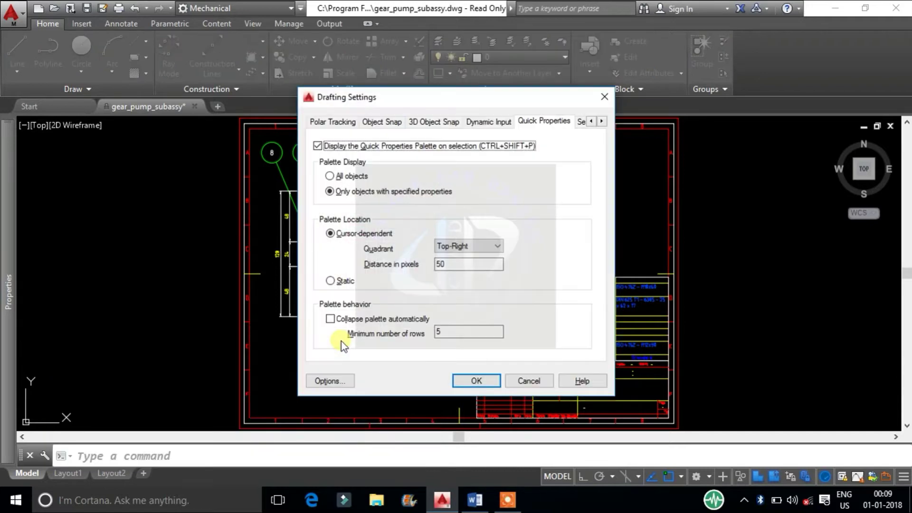
{"action": "left_click", "coordinate": [591, 121]}
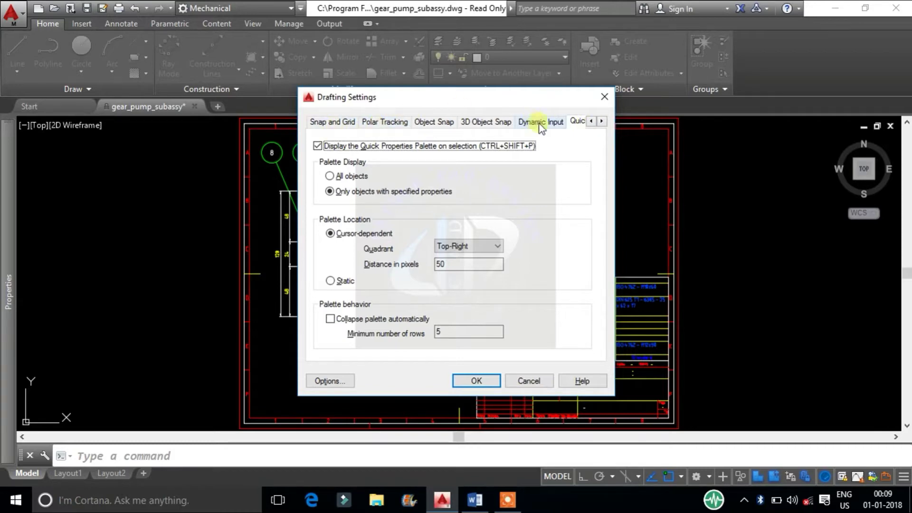
{"action": "left_click", "coordinate": [603, 121]}
{"action": "left_click", "coordinate": [602, 121]}
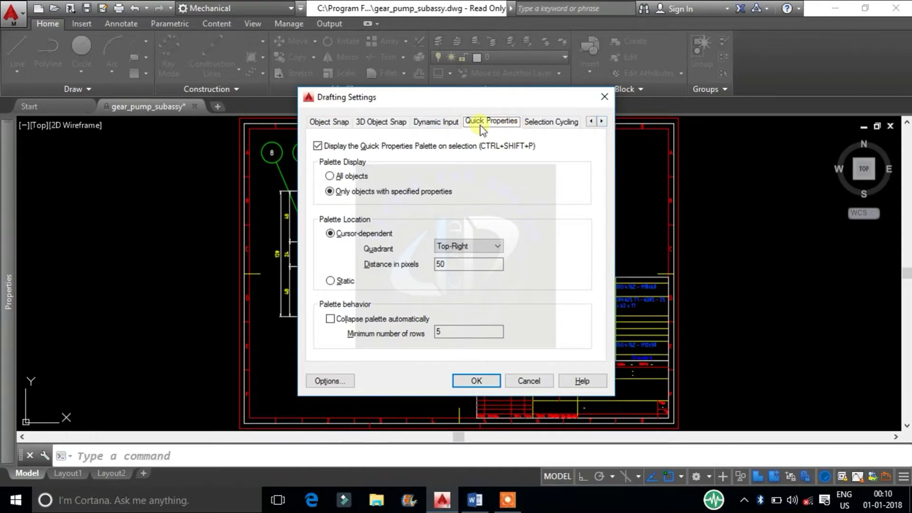
{"action": "left_click", "coordinate": [321, 150]}
{"action": "left_click", "coordinate": [321, 149]}
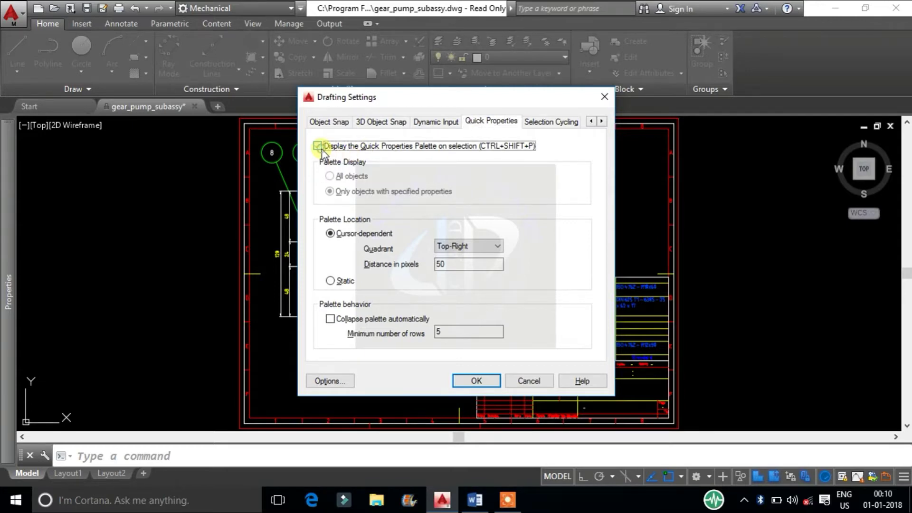
{"action": "left_click", "coordinate": [494, 382]}
{"action": "left_click", "coordinate": [505, 210]}
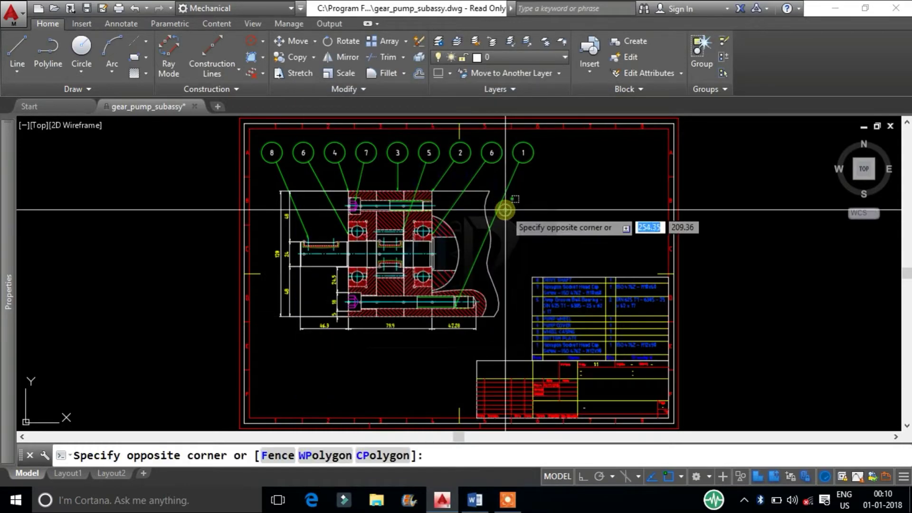
{"action": "left_click", "coordinate": [494, 198]}
{"action": "key", "text": "Escape"}
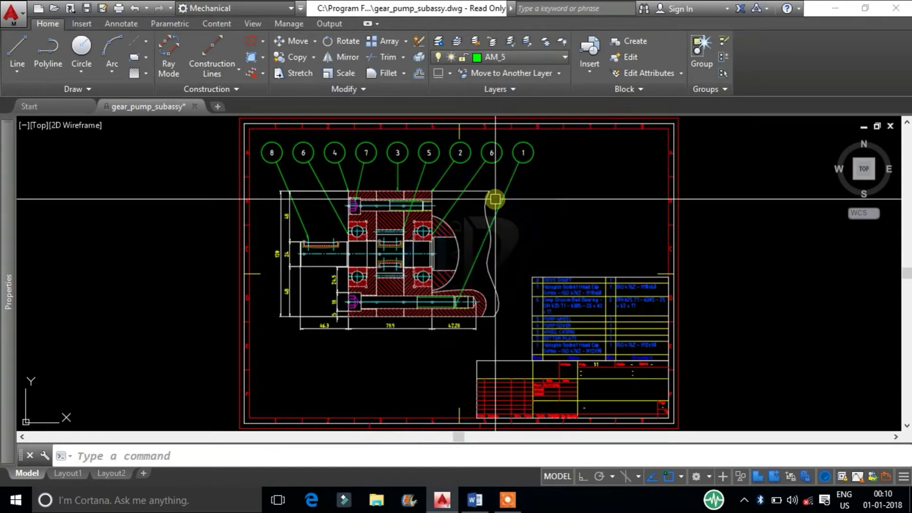
{"action": "type", "text": "s"}
{"action": "key", "text": "Return"}
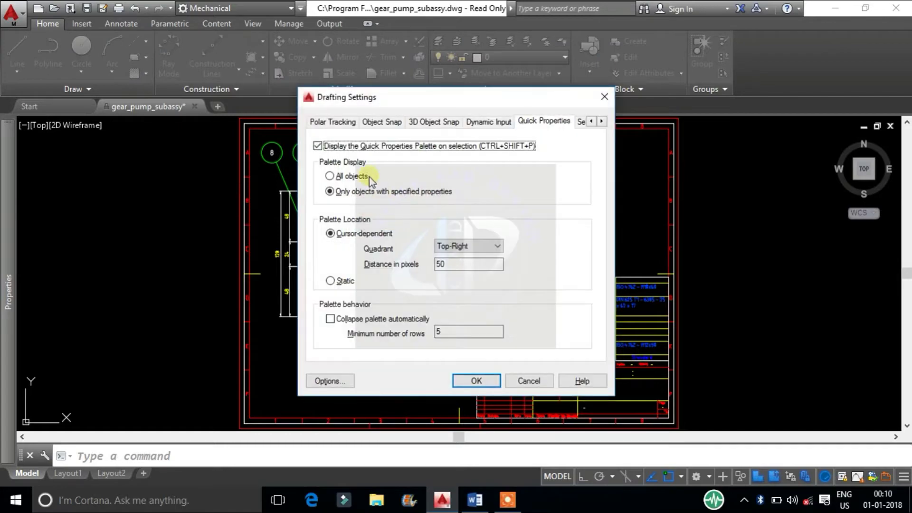
{"action": "left_click", "coordinate": [341, 147]}
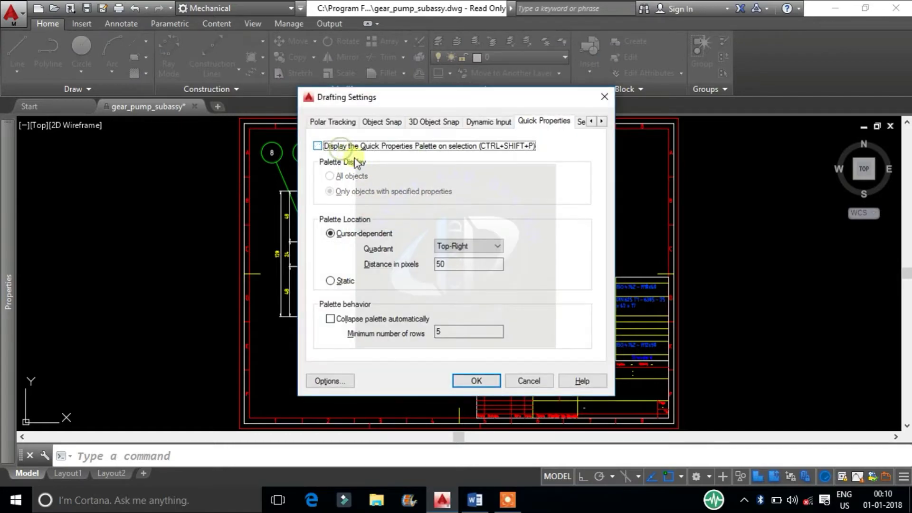
{"action": "left_click", "coordinate": [465, 379]}
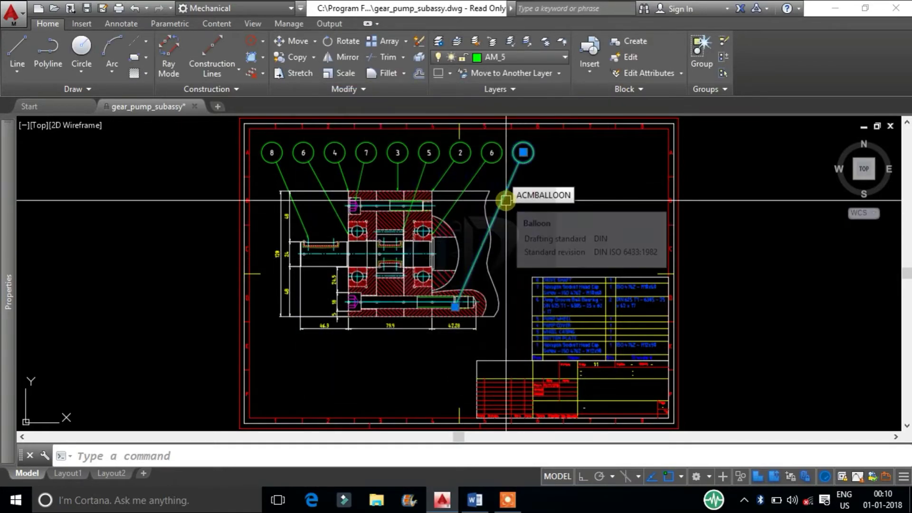
{"action": "key", "text": "Return"}
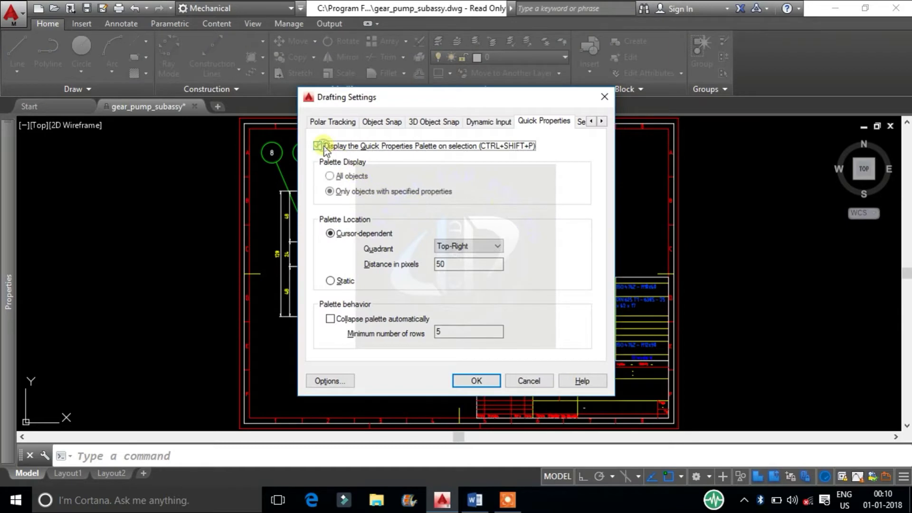
{"action": "left_click", "coordinate": [324, 146]}
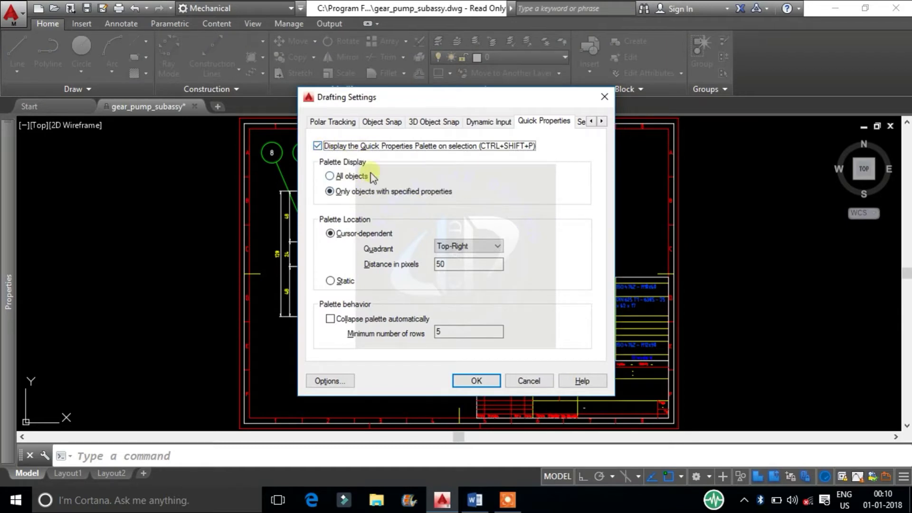
- Set Quick Properties to display for All objects and confirm with OK
{"action": "left_click", "coordinate": [337, 176]}
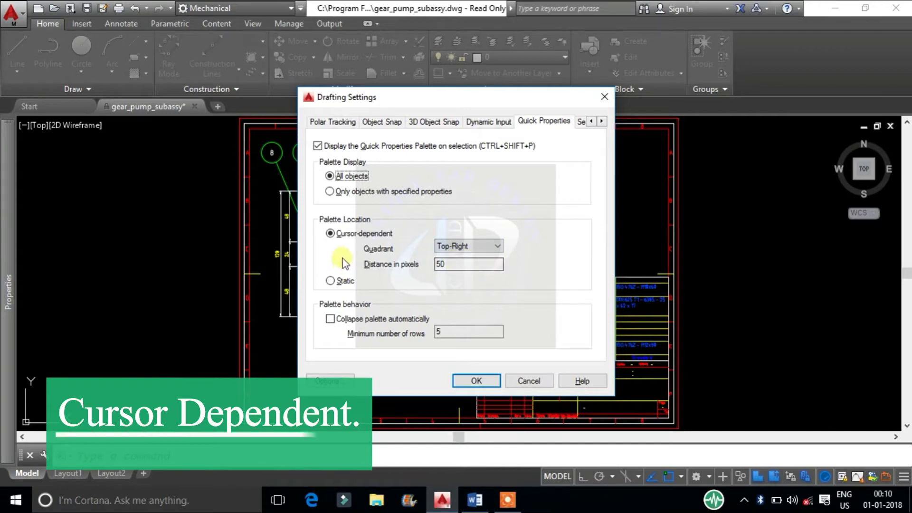
{"action": "mouse_move", "coordinate": [383, 234]}
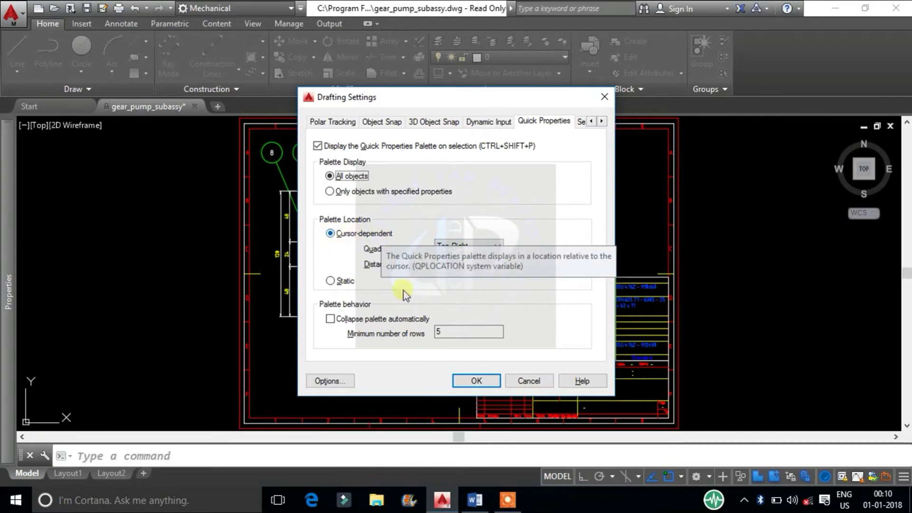
{"action": "left_click", "coordinate": [463, 381]}
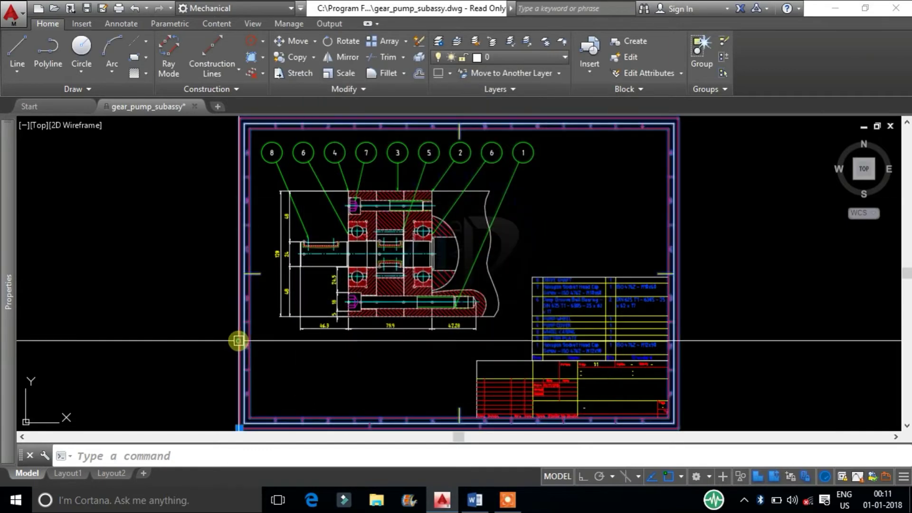
- Preview quick properties of the border, parts list and balloon 4, clearing each selection
{"action": "left_click", "coordinate": [239, 341]}
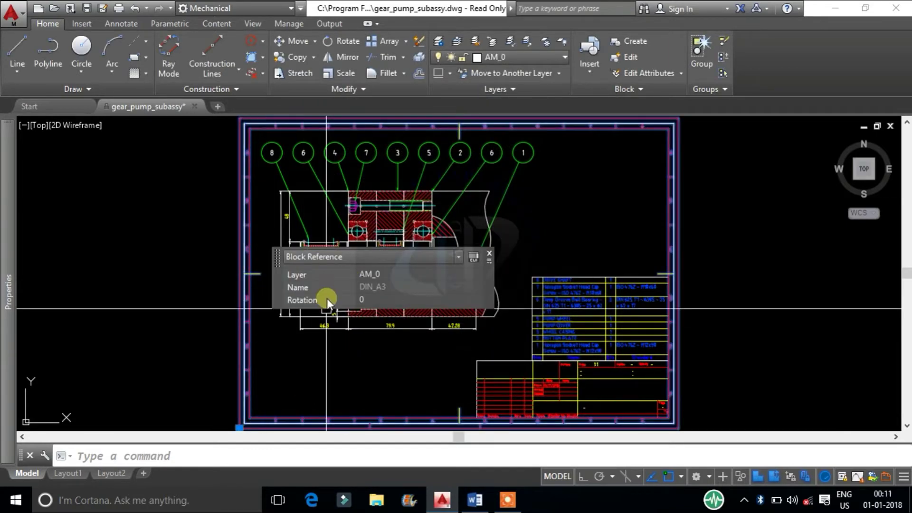
{"action": "key", "text": "Escape"}
{"action": "left_click", "coordinate": [561, 273]}
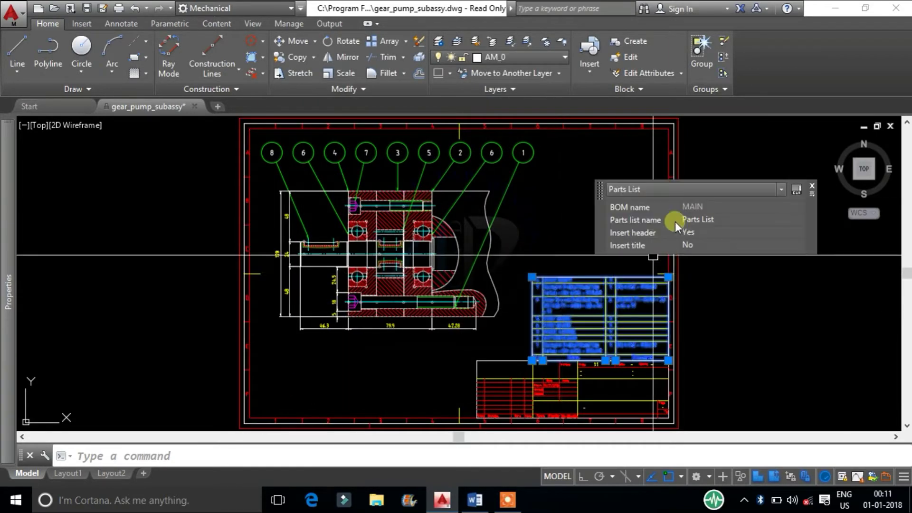
{"action": "key", "text": "Escape"}
{"action": "left_click", "coordinate": [668, 178]}
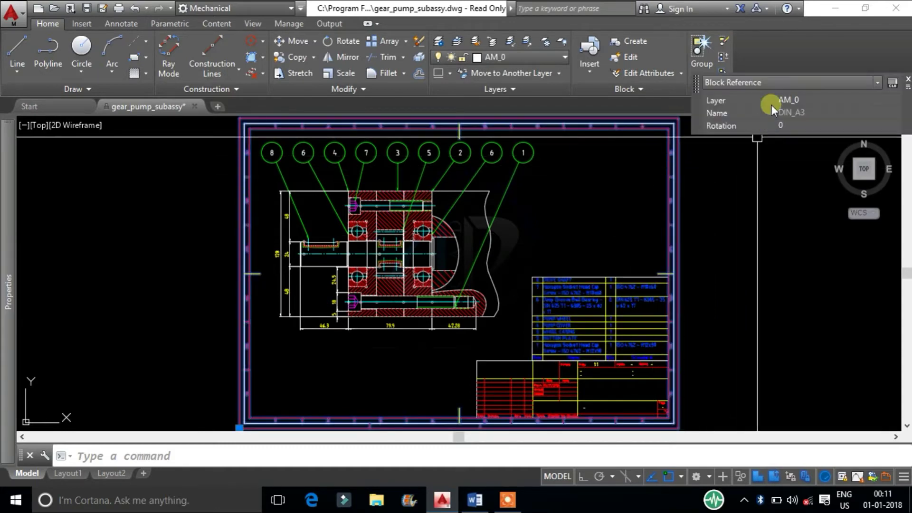
{"action": "key", "text": "Escape"}
{"action": "left_click", "coordinate": [346, 174]}
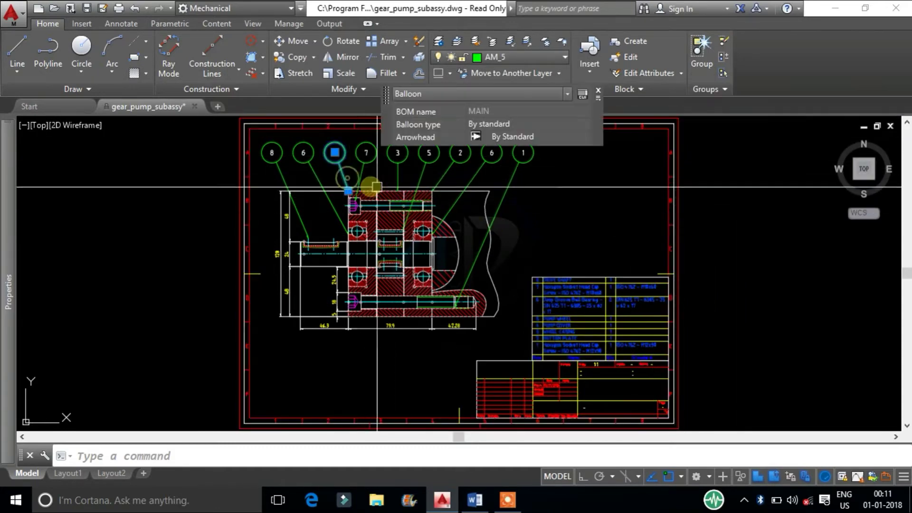
{"action": "key", "text": "Escape"}
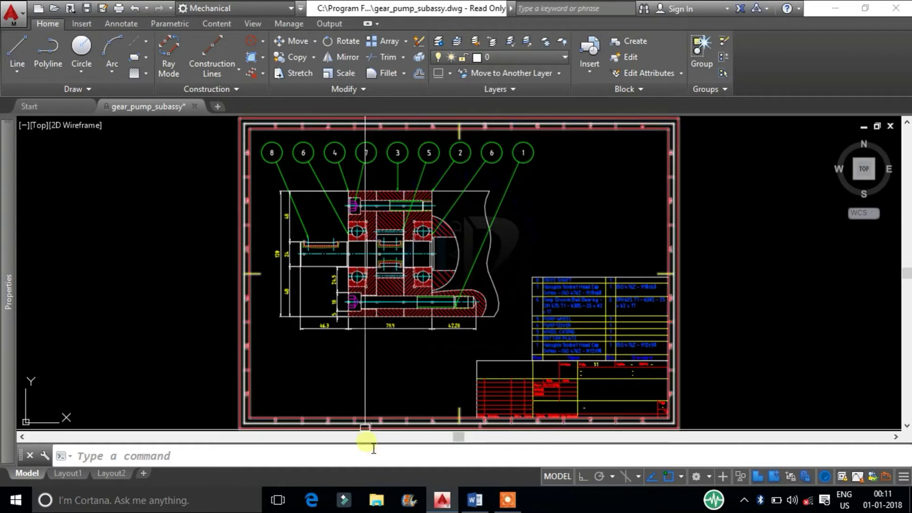
- In Drafting Settings (DS), set the palette location to Static and apply
{"action": "type", "text": "ds"}
{"action": "key", "text": "Return"}
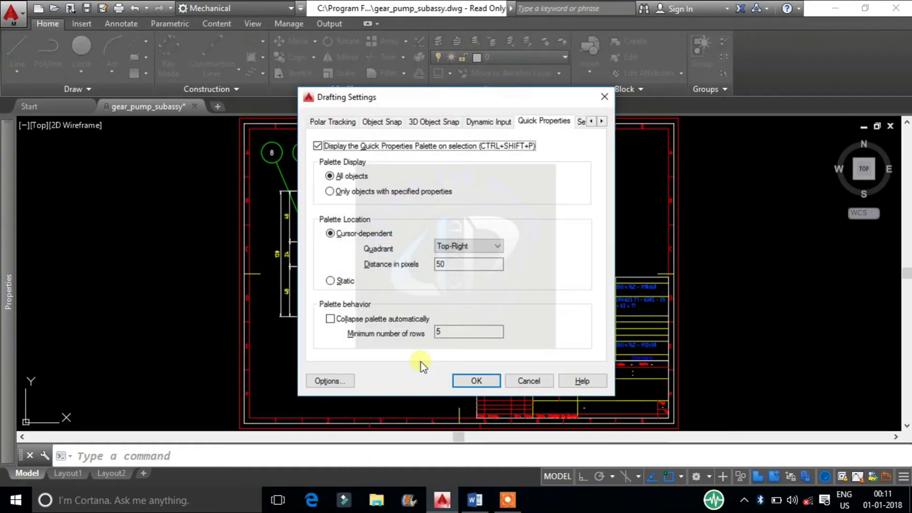
{"action": "left_click", "coordinate": [331, 282]}
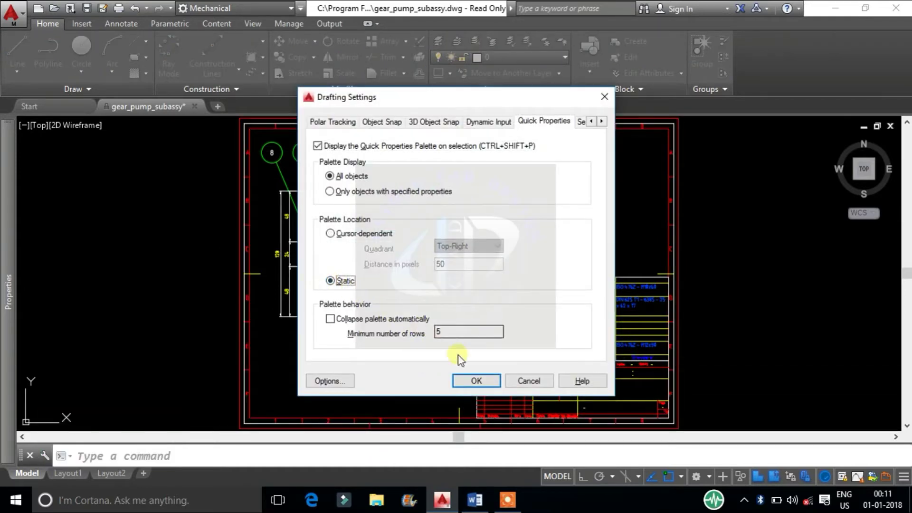
{"action": "left_click", "coordinate": [477, 380]}
- Select the parts list, move its fixed palette, deselect, and reopen Drafting Settings
{"action": "left_click", "coordinate": [579, 319]}
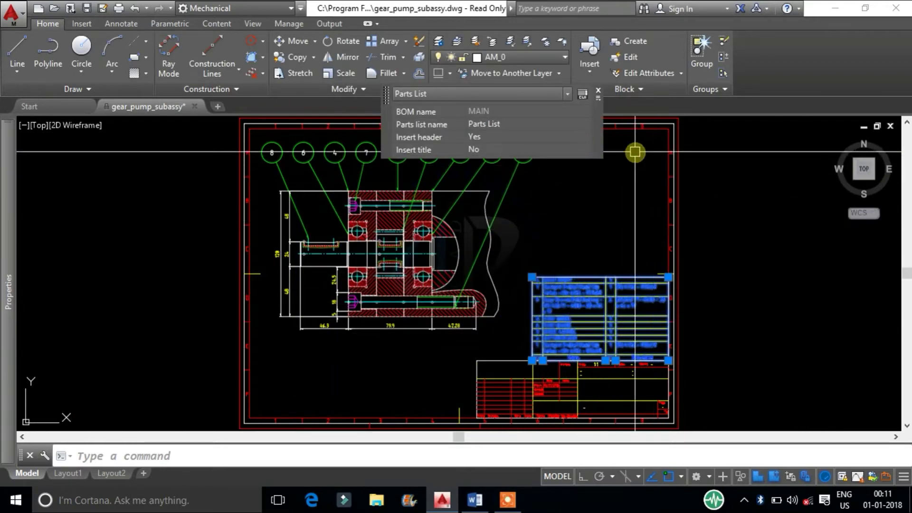
{"action": "mouse_move", "coordinate": [597, 123]}
{"action": "left_mouse_down"}
{"action": "mouse_move", "coordinate": [755, 167]}
{"action": "mouse_move", "coordinate": [886, 178]}
{"action": "left_mouse_up"}
{"action": "key", "text": "Escape"}
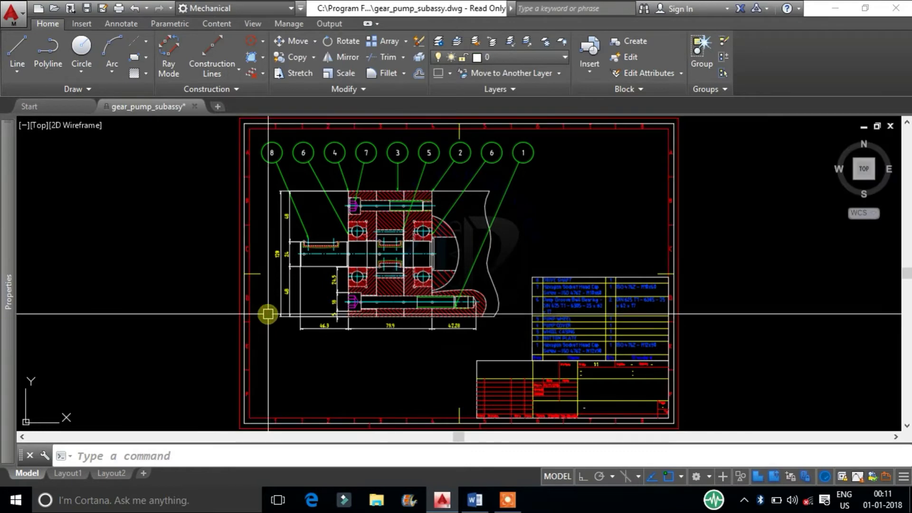
{"action": "key", "text": "Return"}
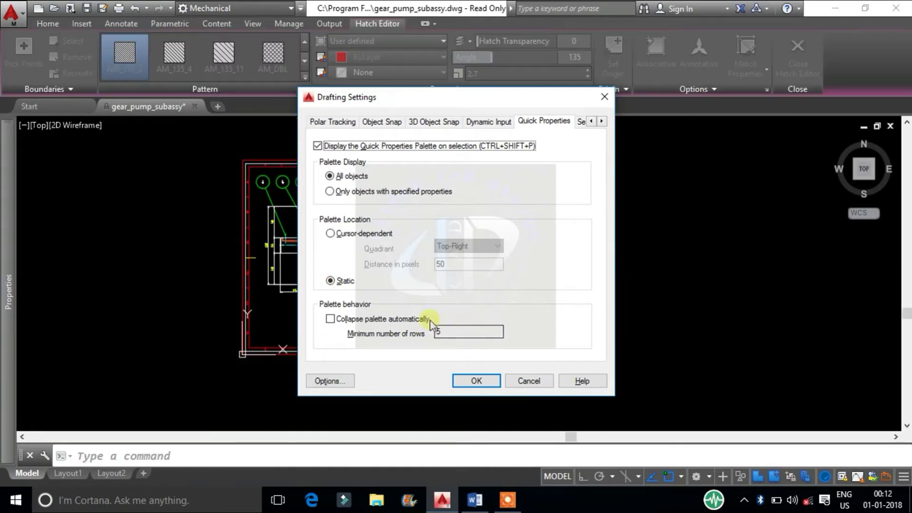
- Enable automatic palette collapsing, then select the hatch to see the collapsed palette
{"action": "left_click", "coordinate": [350, 320]}
{"action": "left_click", "coordinate": [477, 389]}
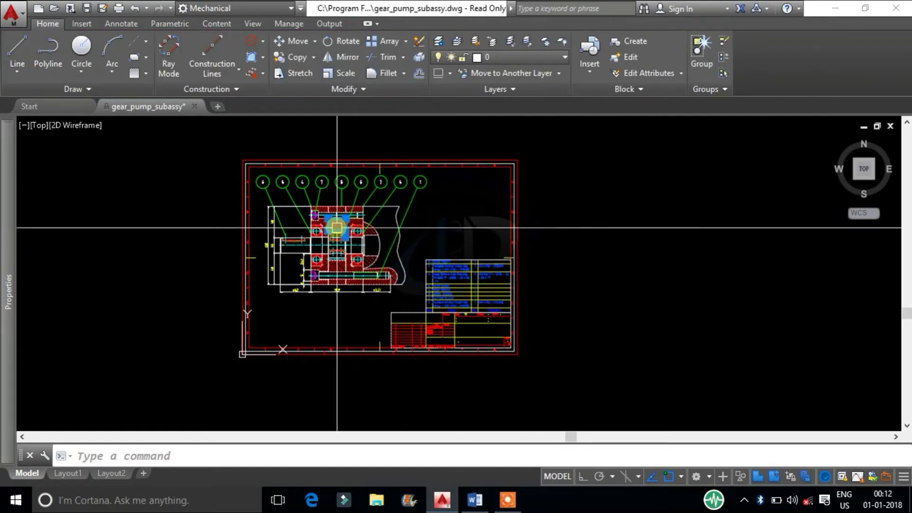
{"action": "left_click", "coordinate": [337, 228]}
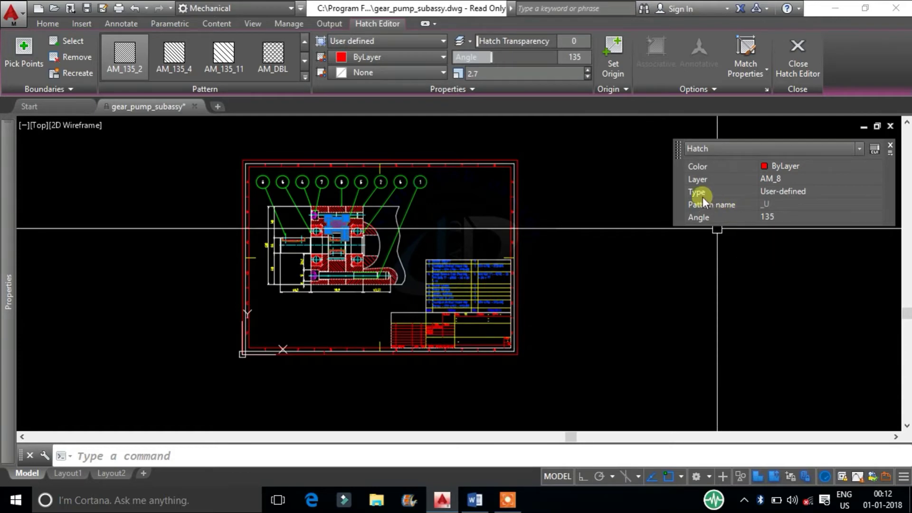
{"action": "mouse_move", "coordinate": [682, 181]}
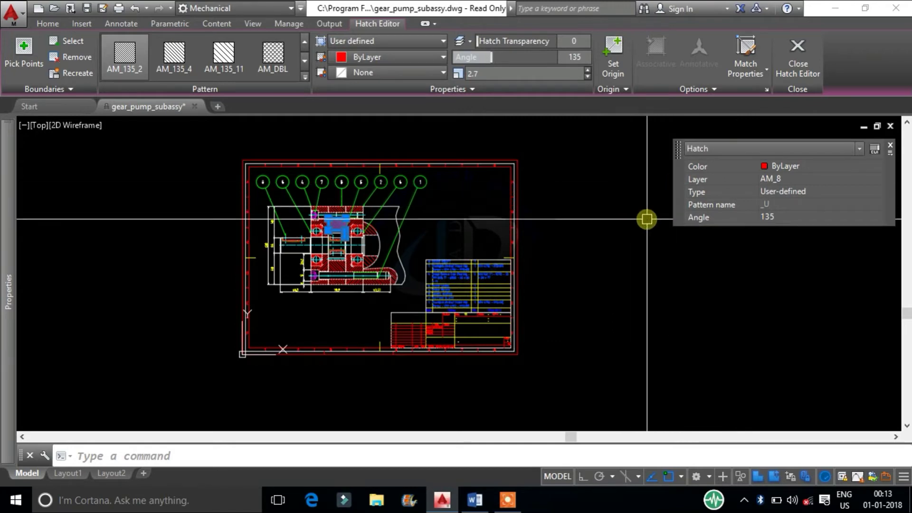
- Uncheck 'Collapse palette automatically' in Drafting Settings (DS) and confirm
{"action": "type", "text": "ds"}
{"action": "key", "text": "Return"}
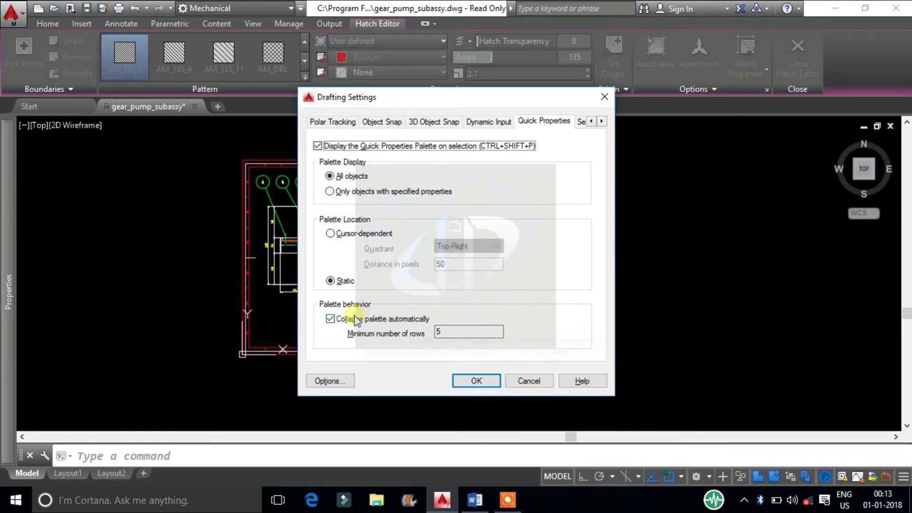
{"action": "left_click", "coordinate": [354, 320]}
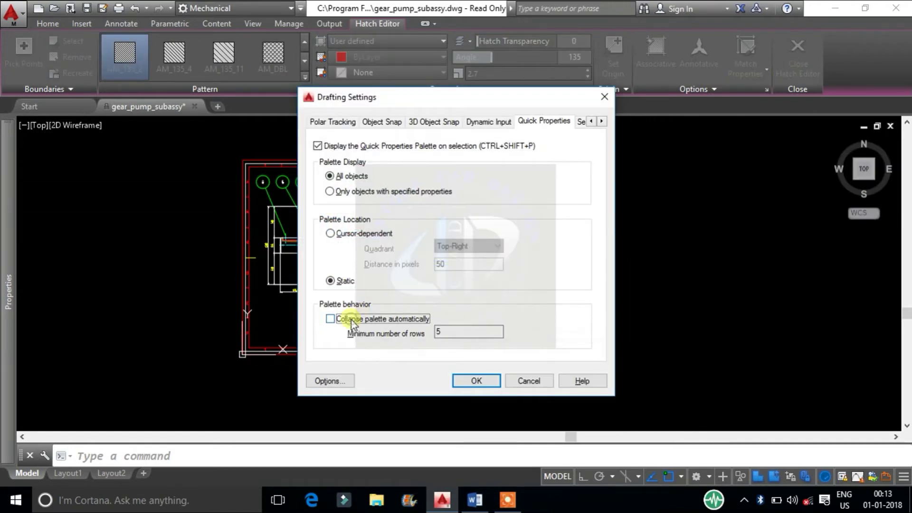
{"action": "left_click", "coordinate": [476, 381]}
- Select the 79.9 dimension, zoom in, and choose Customize from the Quick Properties options
{"action": "left_click", "coordinate": [331, 295]}
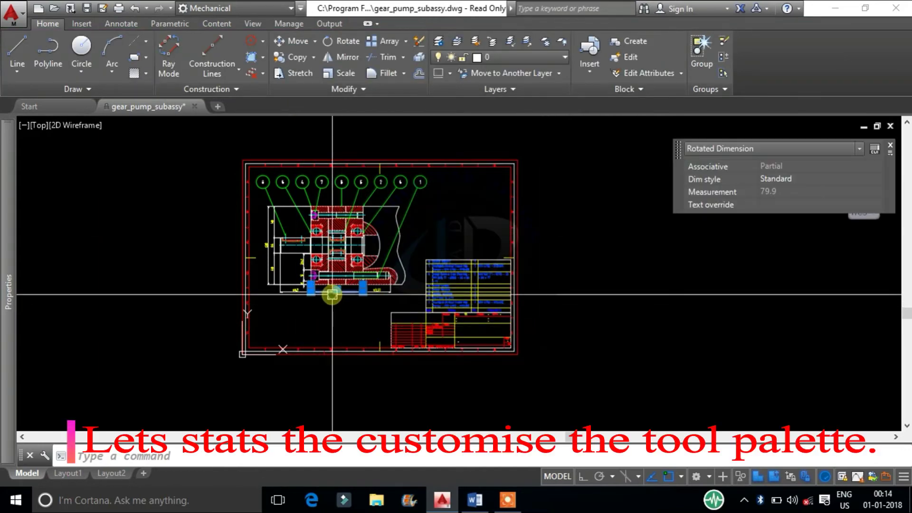
{"action": "scroll", "coordinate": [342, 299], "scroll_direction": "up", "scroll_amount": 6}
{"action": "middle_click_drag", "start_coordinate": [352, 307], "coordinate": [330, 346]}
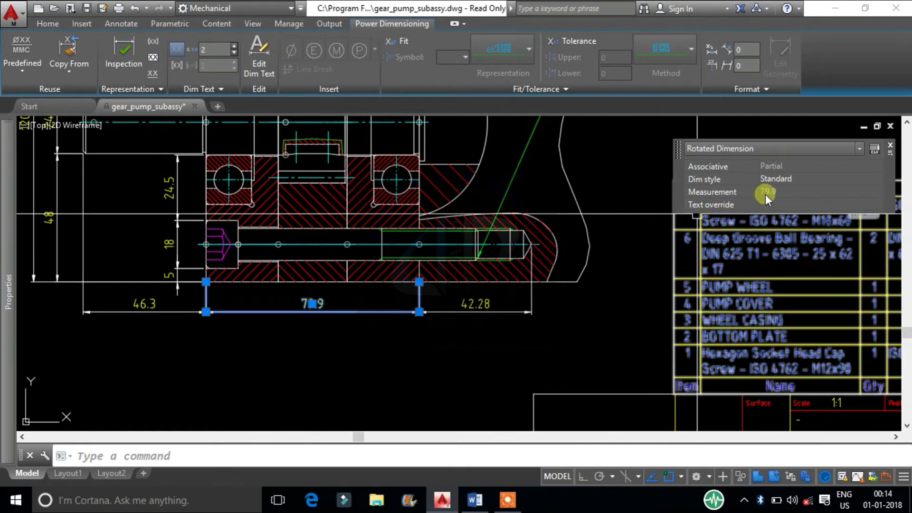
{"action": "left_click", "coordinate": [892, 158]}
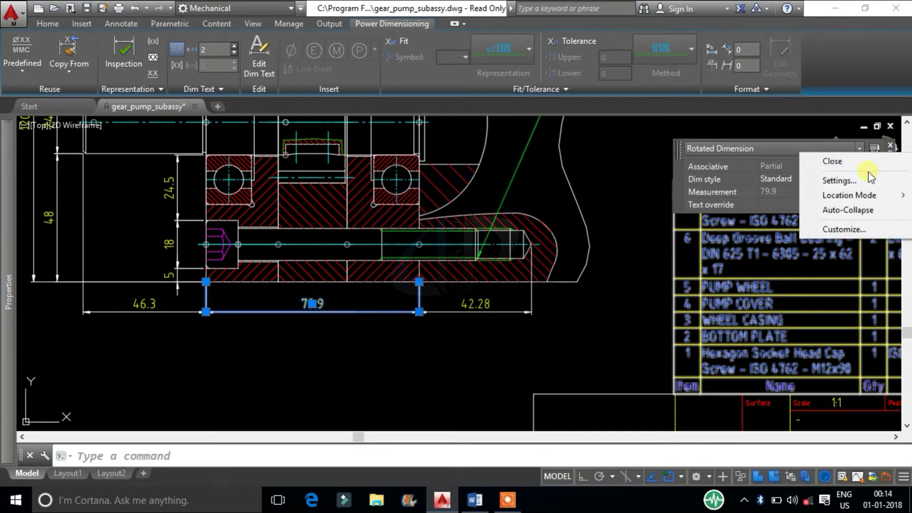
{"action": "left_click", "coordinate": [855, 230]}
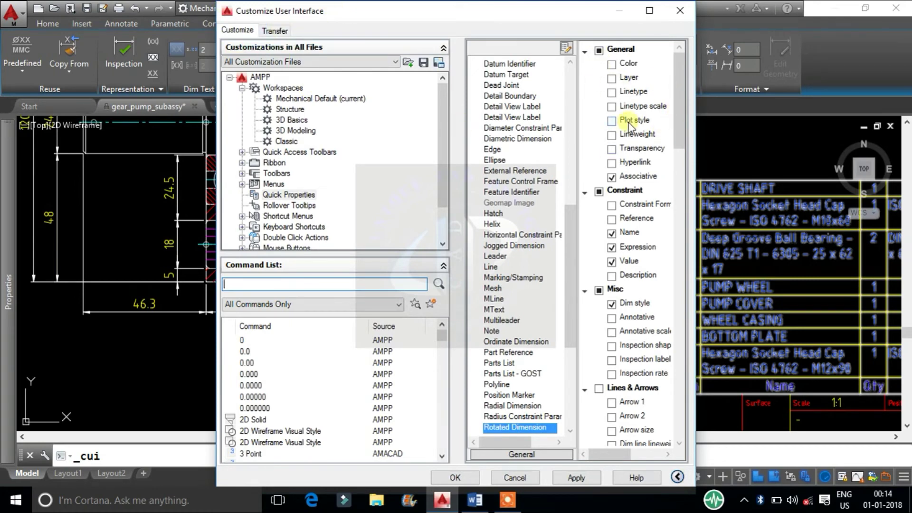
- Remove Associative, Expression and Value from Rotated Dimension's quick properties
{"action": "left_click_drag", "start_coordinate": [680, 104], "coordinate": [660, 102]}
{"action": "left_click", "coordinate": [617, 176]}
{"action": "left_click", "coordinate": [618, 247]}
{"action": "left_click", "coordinate": [618, 261]}
- Add Arrow size, Dim line ext and Ext line offset to the property list
{"action": "scroll", "coordinate": [651, 349], "scroll_direction": "down", "scroll_amount": 2}
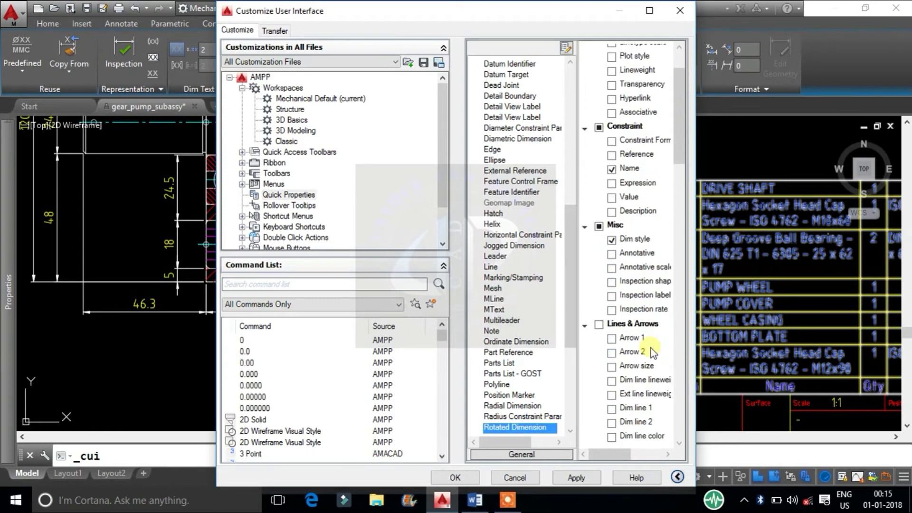
{"action": "scroll", "coordinate": [654, 352], "scroll_direction": "down", "scroll_amount": 2}
{"action": "left_click", "coordinate": [651, 352]}
{"action": "scroll", "coordinate": [651, 352], "scroll_direction": "down", "scroll_amount": 2}
{"action": "left_click", "coordinate": [622, 301]}
{"action": "scroll", "coordinate": [623, 300], "scroll_direction": "down", "scroll_amount": 1}
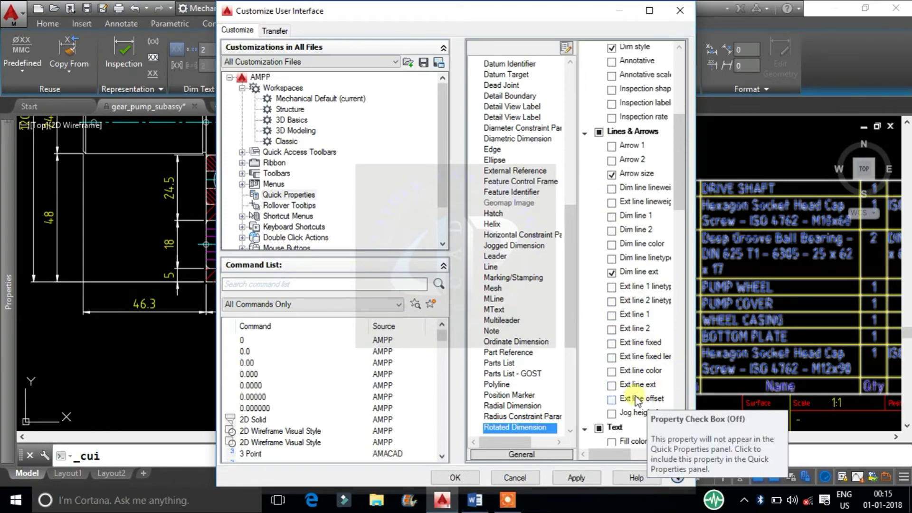
{"action": "left_click", "coordinate": [636, 398]}
- Add Precision to the property list and apply the changes
{"action": "scroll", "coordinate": [635, 380], "scroll_direction": "down", "scroll_amount": 6}
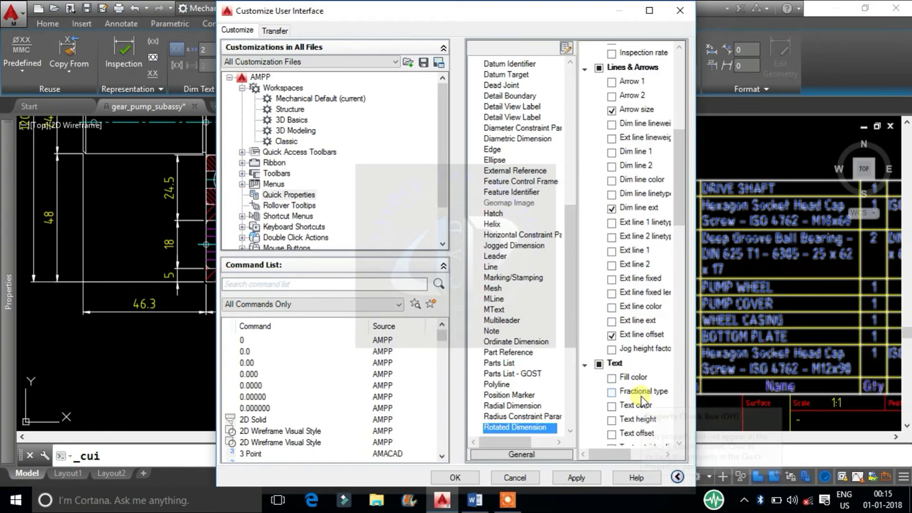
{"action": "scroll", "coordinate": [634, 380], "scroll_direction": "down", "scroll_amount": 6}
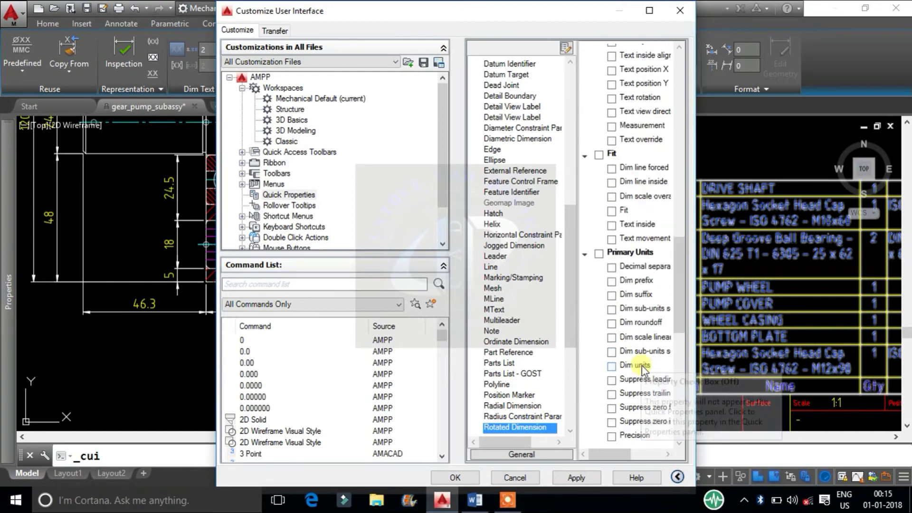
{"action": "left_click", "coordinate": [636, 402]}
{"action": "scroll", "coordinate": [641, 376], "scroll_direction": "down", "scroll_amount": 5}
{"action": "scroll", "coordinate": [644, 350], "scroll_direction": "down", "scroll_amount": 4}
{"action": "scroll", "coordinate": [641, 350], "scroll_direction": "up", "scroll_amount": 12}
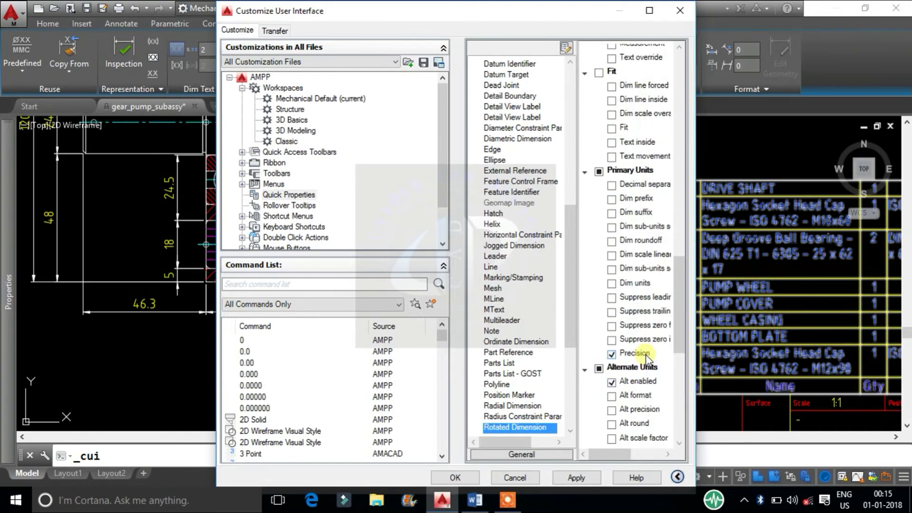
{"action": "left_click", "coordinate": [575, 478]}
- Close the CUI, window-select the 79.9 dimension to check its new properties, then reopen Customize
{"action": "left_click", "coordinate": [454, 477]}
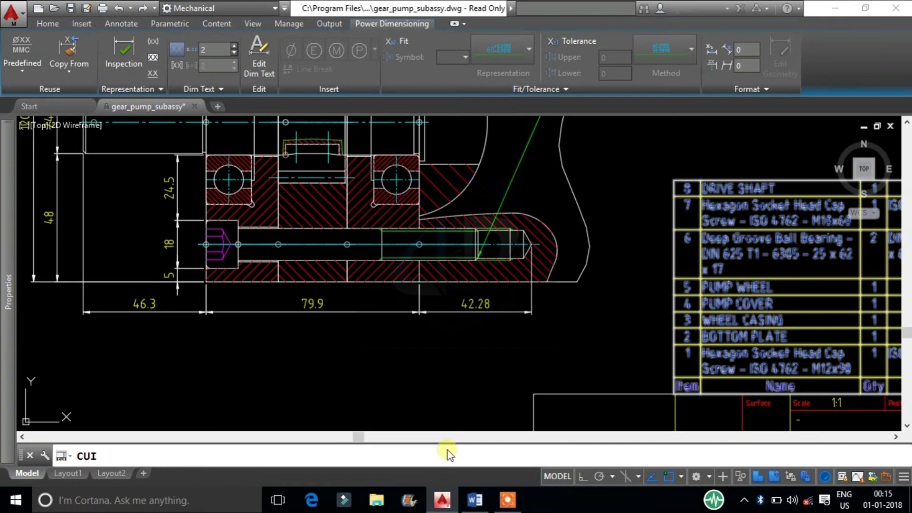
{"action": "left_click", "coordinate": [379, 347]}
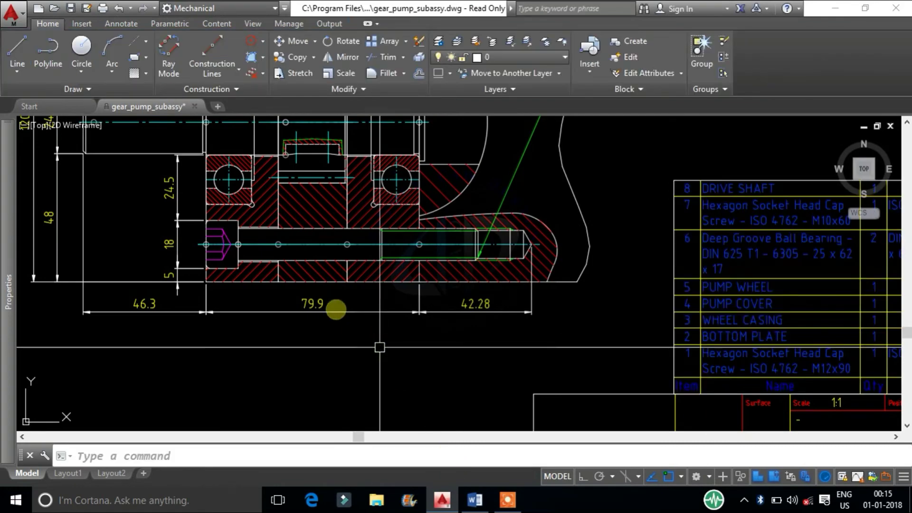
{"action": "left_click", "coordinate": [337, 310]}
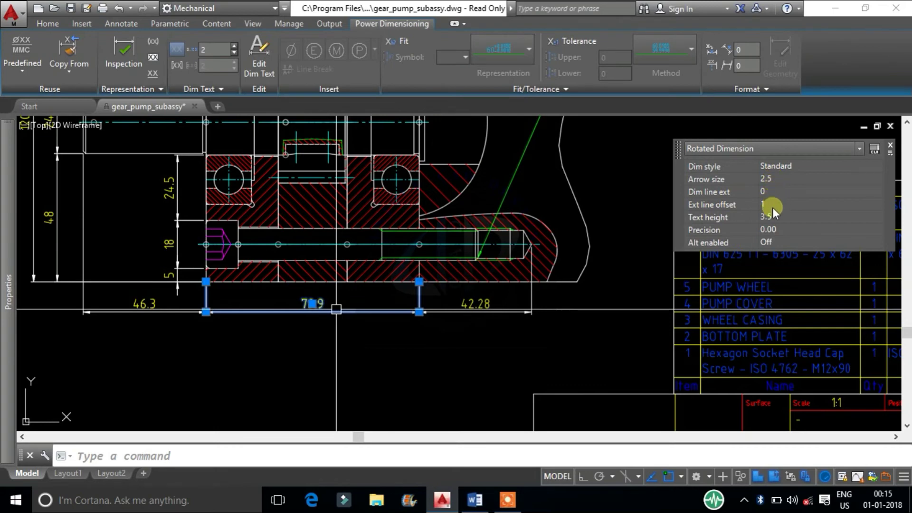
{"action": "left_click", "coordinate": [890, 154]}
{"action": "left_click", "coordinate": [871, 231]}
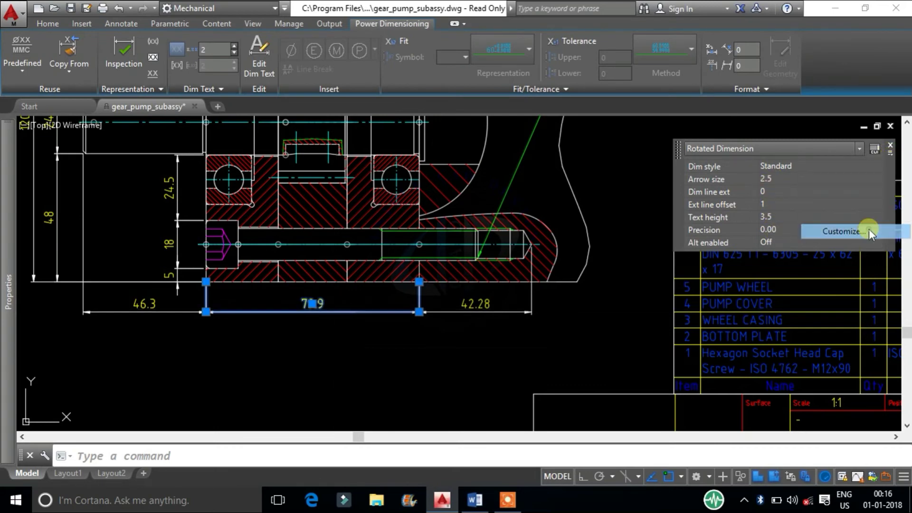
- Review the quick-property sets of 2D Polyline, Aligned Dimension and Block Reference
{"action": "scroll", "coordinate": [526, 61], "scroll_direction": "up", "scroll_amount": 10}
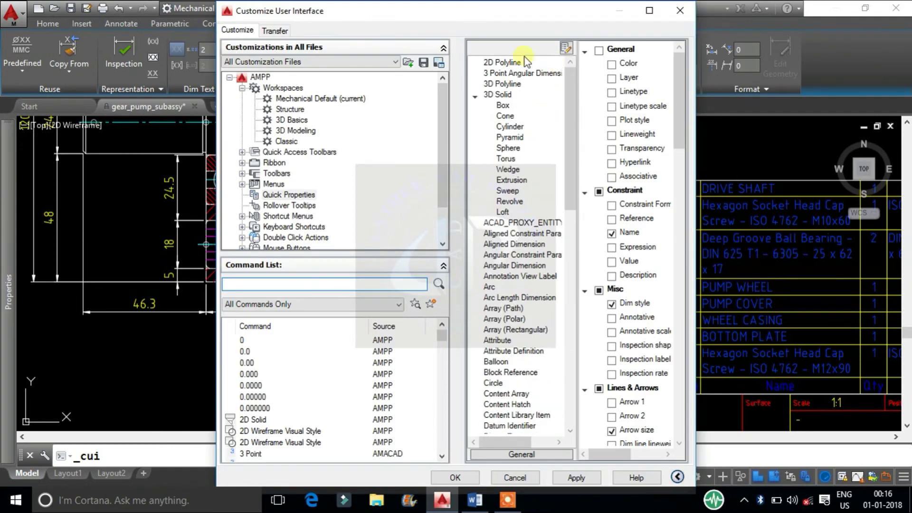
{"action": "left_click", "coordinate": [503, 62]}
{"action": "left_click", "coordinate": [513, 233]}
{"action": "left_click", "coordinate": [516, 244]}
{"action": "scroll", "coordinate": [523, 259], "scroll_direction": "down", "scroll_amount": 2}
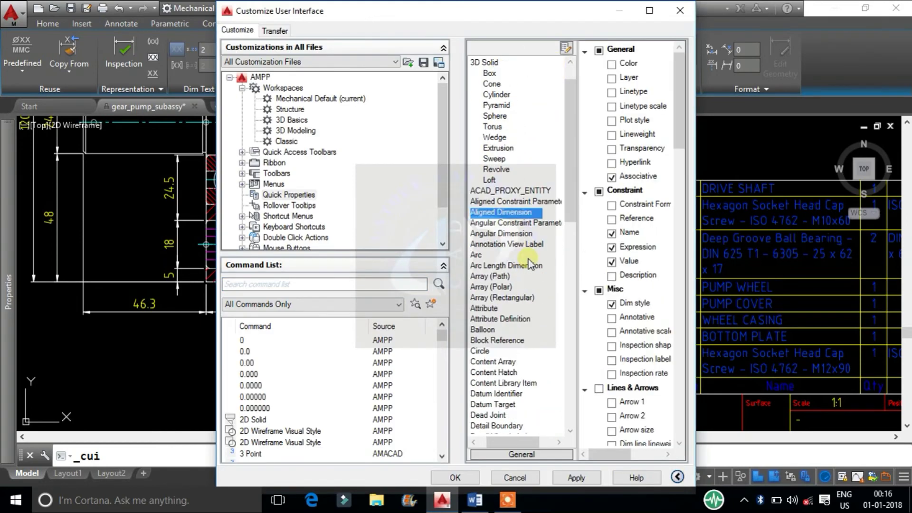
{"action": "left_click", "coordinate": [497, 301]}
- Review the Ellipse, Hatch, Note and Text property sets, then close the CUI with OK
{"action": "scroll", "coordinate": [525, 327], "scroll_direction": "down", "scroll_amount": 4}
{"action": "left_click", "coordinate": [490, 330]}
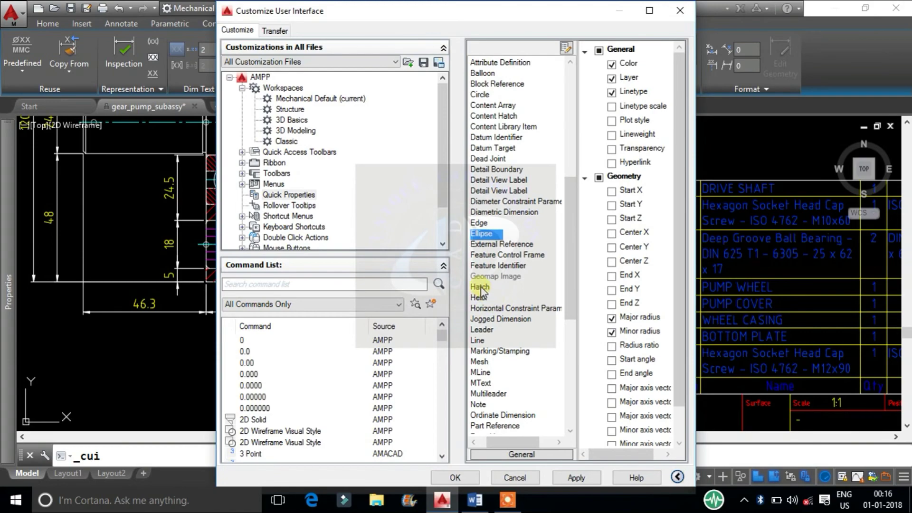
{"action": "scroll", "coordinate": [503, 323], "scroll_direction": "down", "scroll_amount": 5}
{"action": "left_click", "coordinate": [499, 314]}
{"action": "scroll", "coordinate": [503, 314], "scroll_direction": "down", "scroll_amount": 4}
{"action": "left_click", "coordinate": [498, 297]}
{"action": "scroll", "coordinate": [509, 311], "scroll_direction": "down", "scroll_amount": 5}
{"action": "scroll", "coordinate": [509, 311], "scroll_direction": "down", "scroll_amount": 1}
{"action": "left_click", "coordinate": [478, 385]}
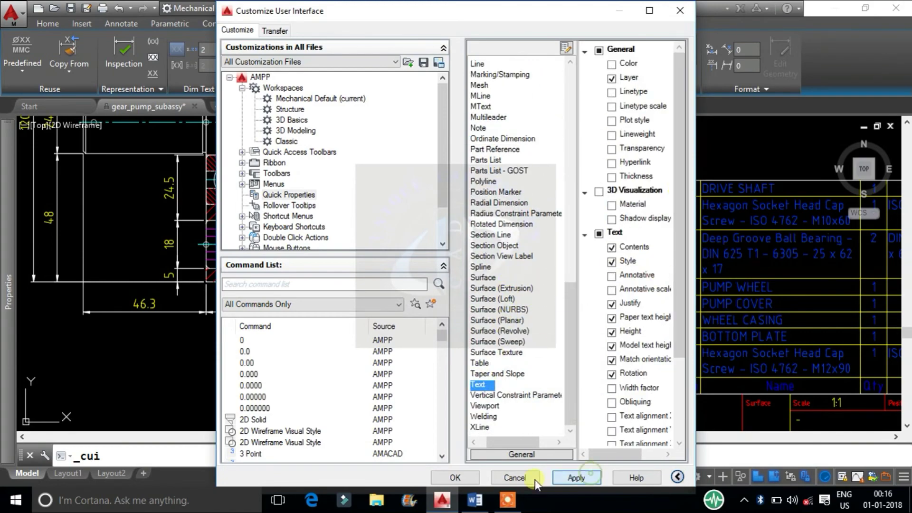
{"action": "left_click", "coordinate": [456, 477]}
- Window-select all 142 objects and view Block Reference, Line, Rotated Dimension and Content Library Item properties
{"action": "scroll", "coordinate": [546, 309], "scroll_direction": "down", "scroll_amount": 5}
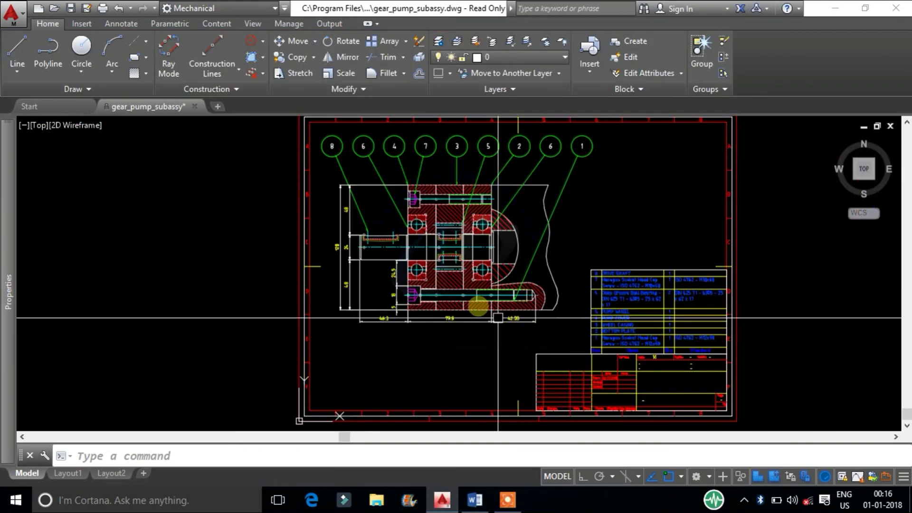
{"action": "left_click", "coordinate": [304, 167]}
{"action": "left_click", "coordinate": [657, 388]}
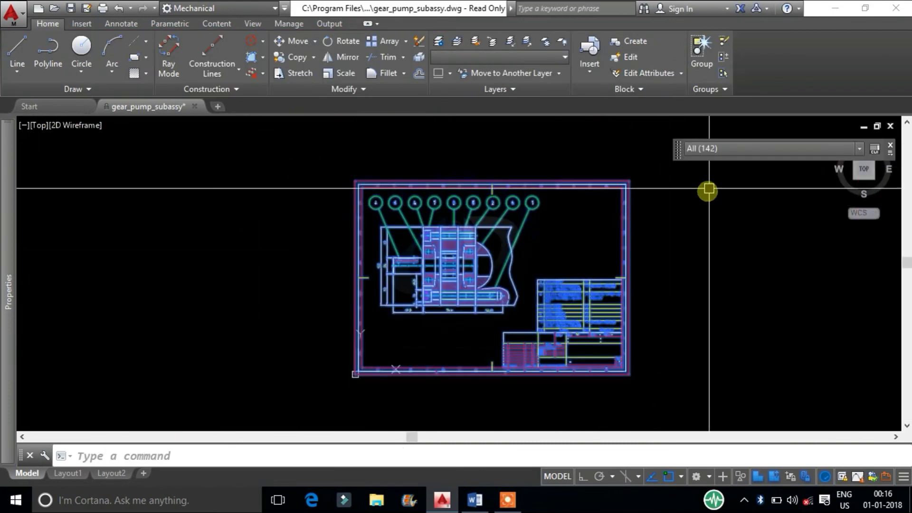
{"action": "left_click", "coordinate": [721, 152]}
{"action": "left_click", "coordinate": [716, 174]}
{"action": "left_click", "coordinate": [725, 153]}
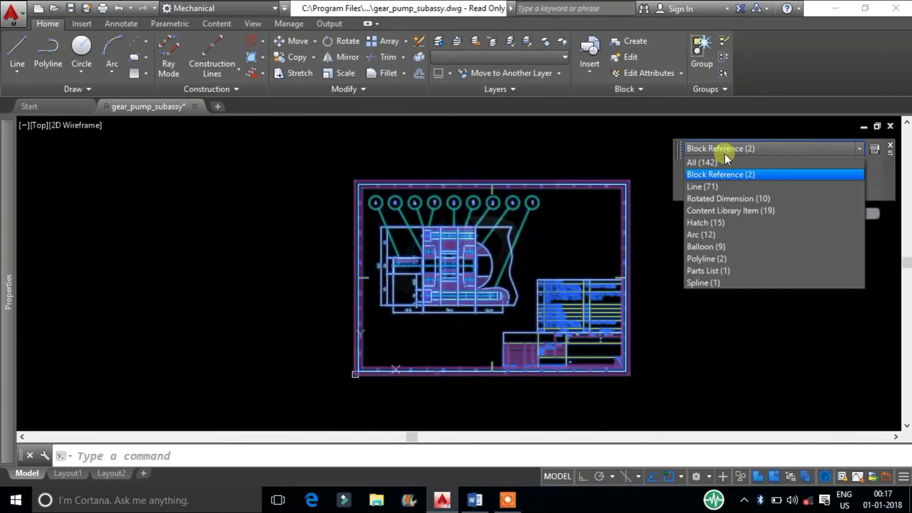
{"action": "left_click", "coordinate": [710, 186]}
{"action": "left_click", "coordinate": [725, 152]}
{"action": "left_click", "coordinate": [715, 198]}
{"action": "left_click", "coordinate": [727, 148]}
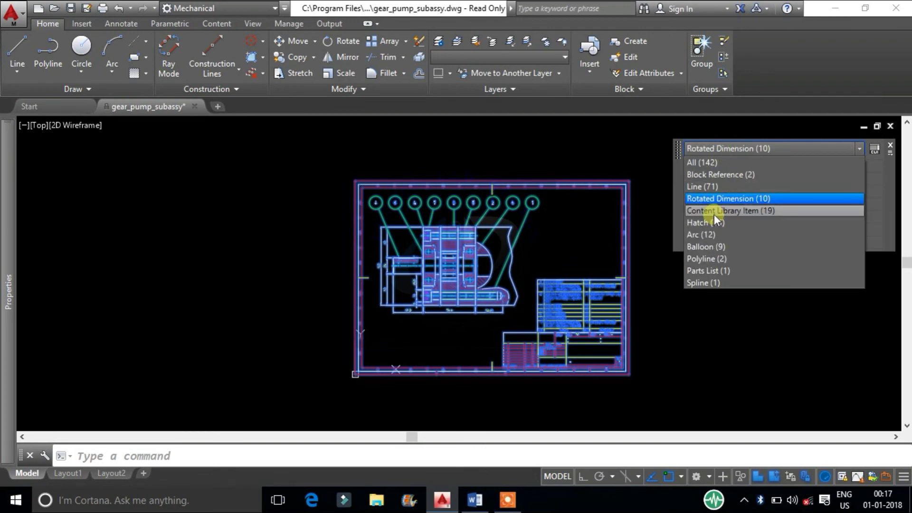
{"action": "left_click", "coordinate": [714, 210]}
- Step through Hatch, Arc, Balloon, Polyline, Parts List and Spline properties in the type list
{"action": "left_click", "coordinate": [716, 149]}
{"action": "left_click", "coordinate": [705, 222]}
{"action": "left_click", "coordinate": [715, 149]}
{"action": "left_click", "coordinate": [701, 234]}
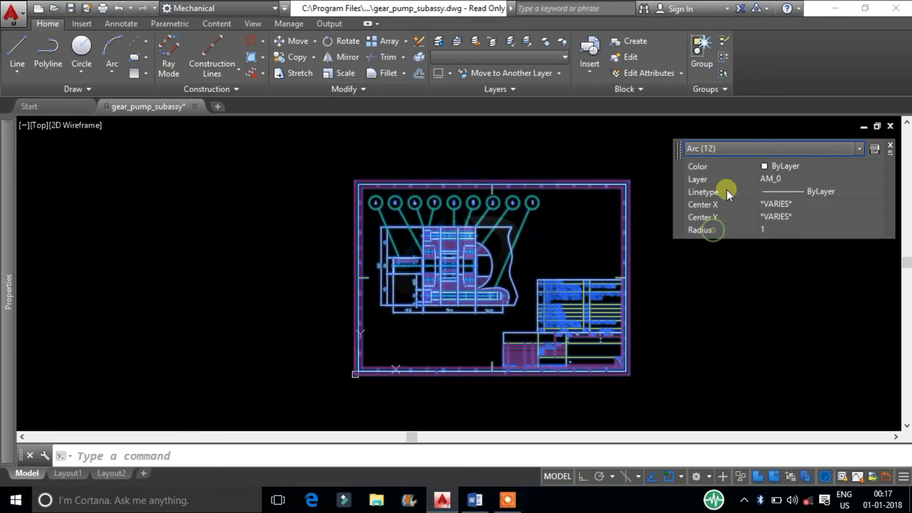
{"action": "left_click", "coordinate": [715, 150]}
{"action": "left_click", "coordinate": [715, 246]}
{"action": "left_click", "coordinate": [716, 150]}
{"action": "left_click", "coordinate": [725, 257]}
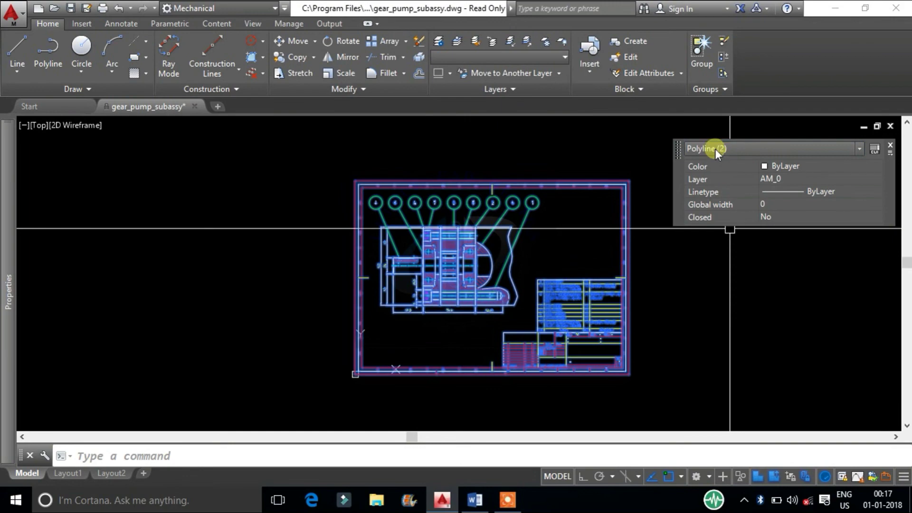
{"action": "left_click", "coordinate": [714, 149]}
{"action": "left_click", "coordinate": [728, 273]}
{"action": "left_click", "coordinate": [714, 150]}
{"action": "left_click", "coordinate": [698, 281]}
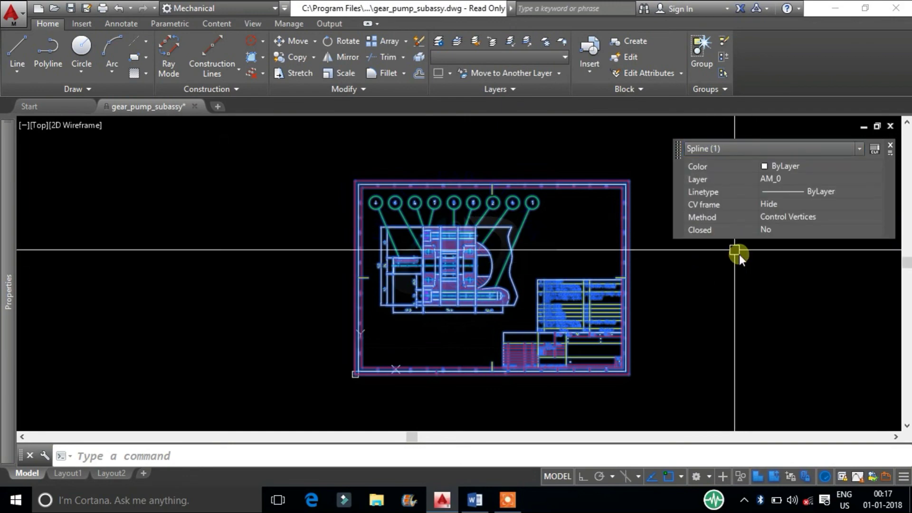